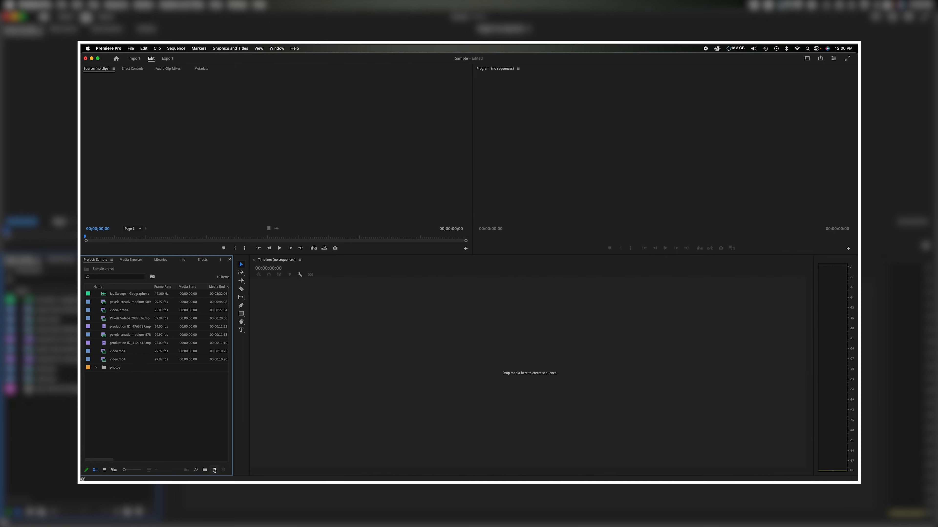
Step: Create a bin named "B roll" and move it into the videos bin
{"action": "key", "text": "super+b"}
{"action": "type", "text": "B roll"}
{"action": "key", "text": "Return"}
{"action": "left_click_drag", "start_coordinate": [114, 319], "coordinate": [115, 294]}
Step: Widen the Project panel slightly, open the videos bin and rearrange its clip thumbnails
{"action": "left_click_drag", "start_coordinate": [233, 369], "coordinate": [246, 369]}
{"action": "double_click", "coordinate": [103, 294]}
{"action": "left_click_drag", "start_coordinate": [110, 300], "coordinate": [237, 301]}
{"action": "left_click_drag", "start_coordinate": [215, 339], "coordinate": [87, 311]}
Step: Show the videos bin as a list, adjust its display size, and return it to icon view
{"action": "left_click", "coordinate": [95, 470]}
{"action": "left_click_drag", "start_coordinate": [122, 470], "coordinate": [132, 471]}
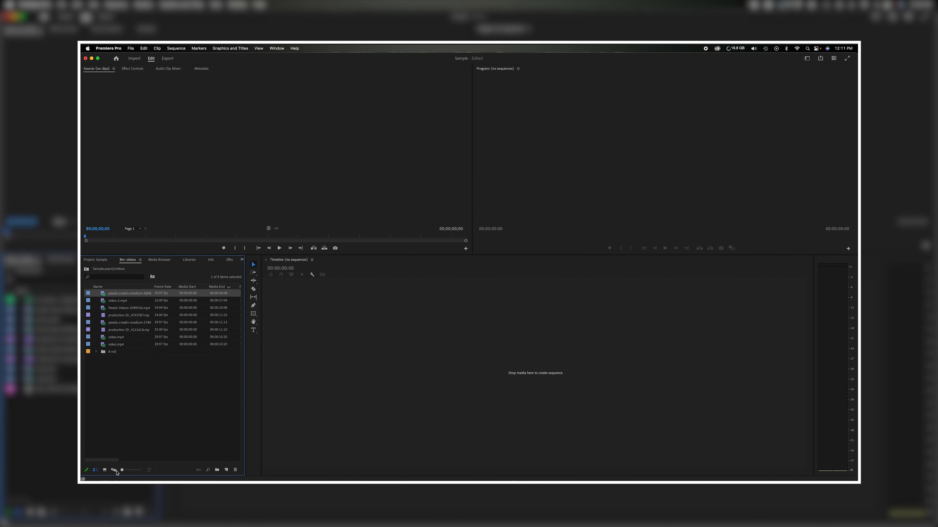
{"action": "left_click", "coordinate": [105, 470]}
Step: Create a sequence named "new movie" from the DSLR 1080p25 preset and place a clip from the videos bin on the timeline
{"action": "key", "text": "super+n"}
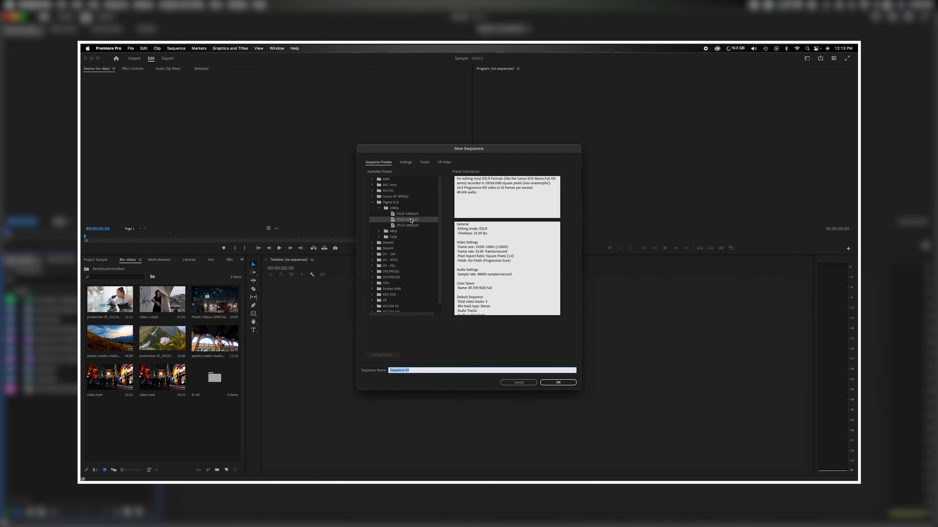
{"action": "type", "text": "new movie"}
{"action": "left_click", "coordinate": [406, 162]}
{"action": "left_click", "coordinate": [557, 382]}
{"action": "left_click_drag", "start_coordinate": [96, 397], "coordinate": [338, 369]}
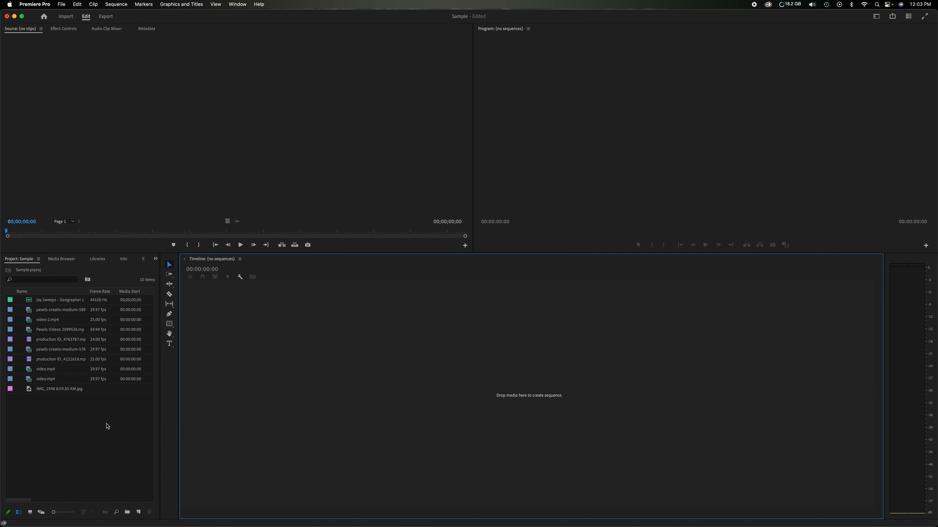
Step: Widen the Project panel slightly and maximize it briefly to examine all the clips' metadata columns
{"action": "left_click_drag", "start_coordinate": [160, 426], "coordinate": [255, 420]}
{"action": "left_click_drag", "start_coordinate": [373, 425], "coordinate": [203, 419]}
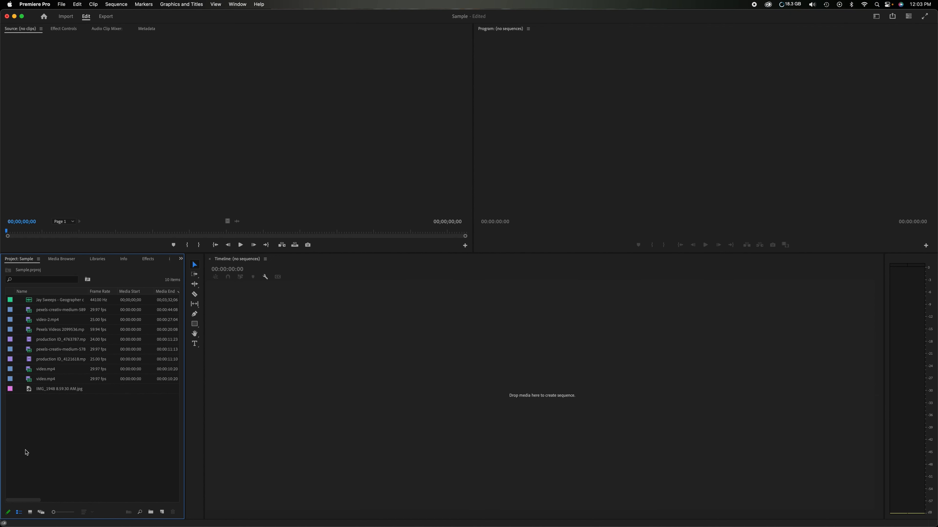
{"action": "key", "text": "grave"}
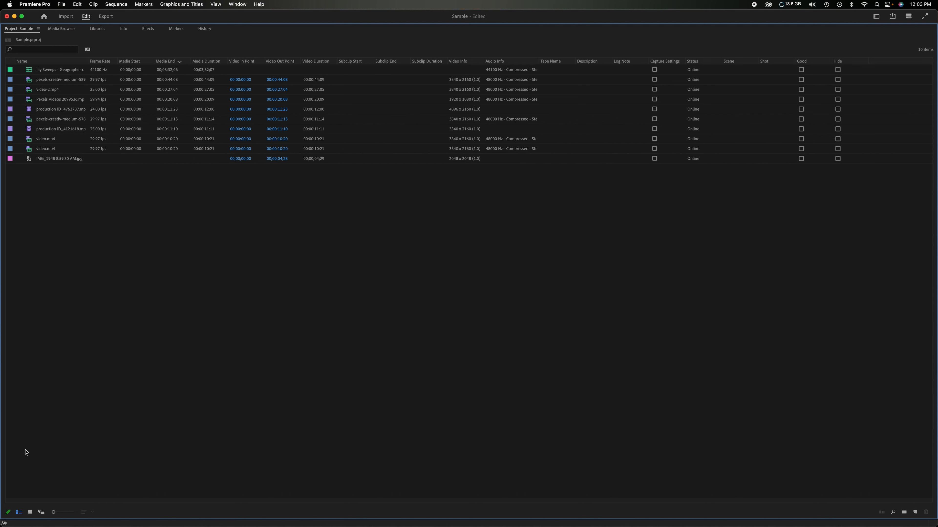
{"action": "key", "text": "grave"}
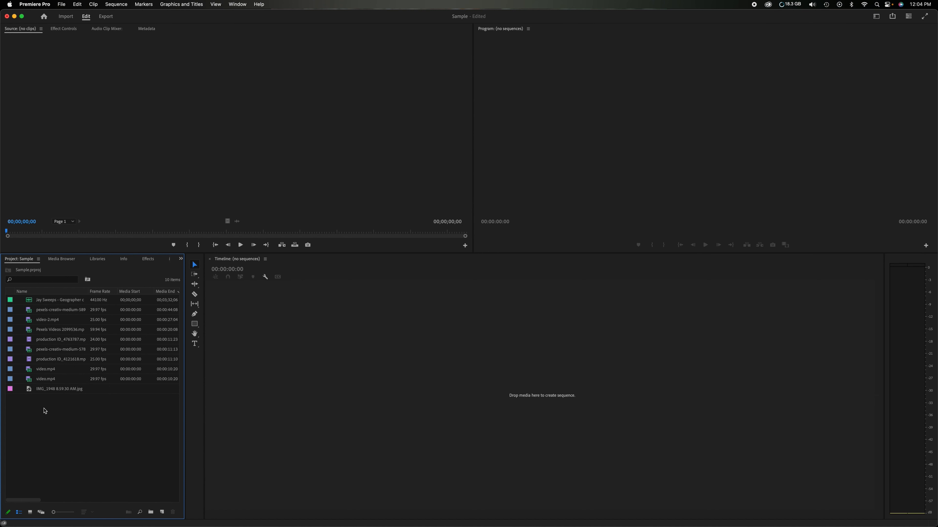
{"action": "mouse_move", "coordinate": [44, 380]}
{"action": "right_click", "coordinate": [58, 437]}
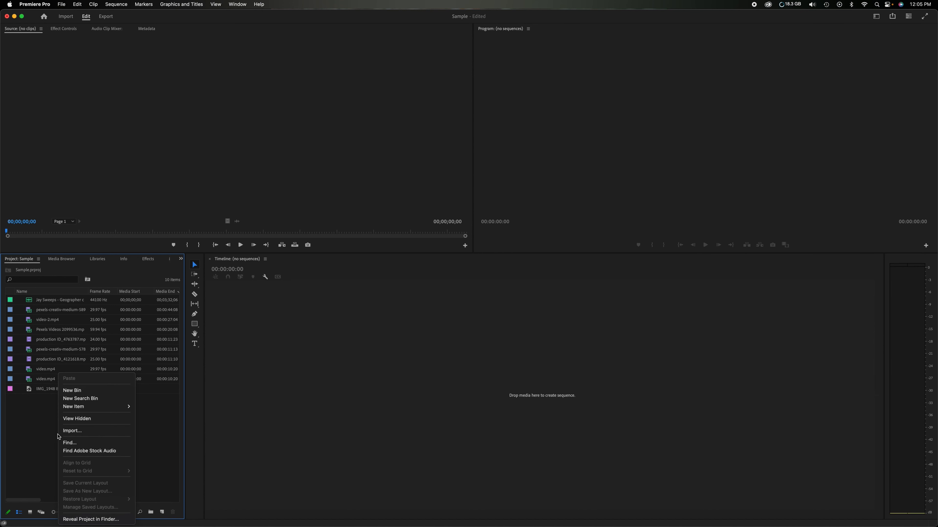
{"action": "left_click", "coordinate": [44, 432]}
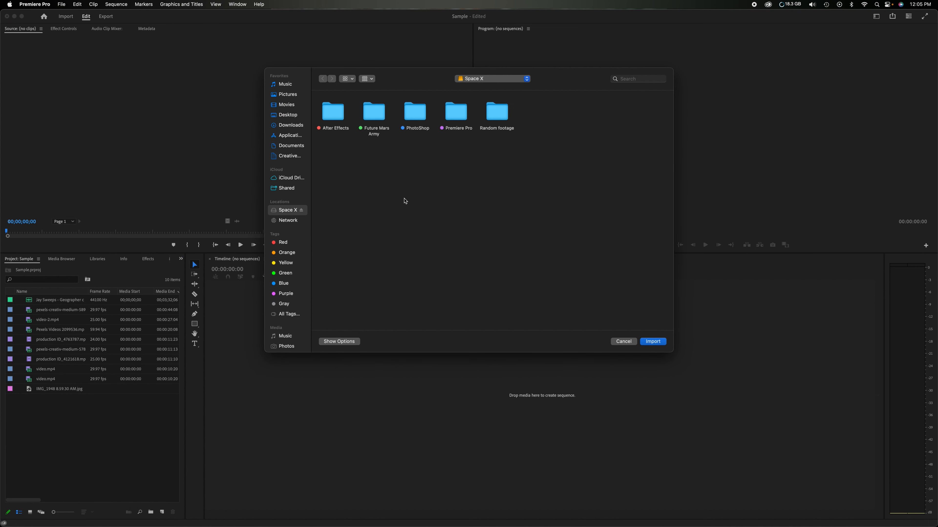
{"action": "left_click", "coordinate": [629, 342]}
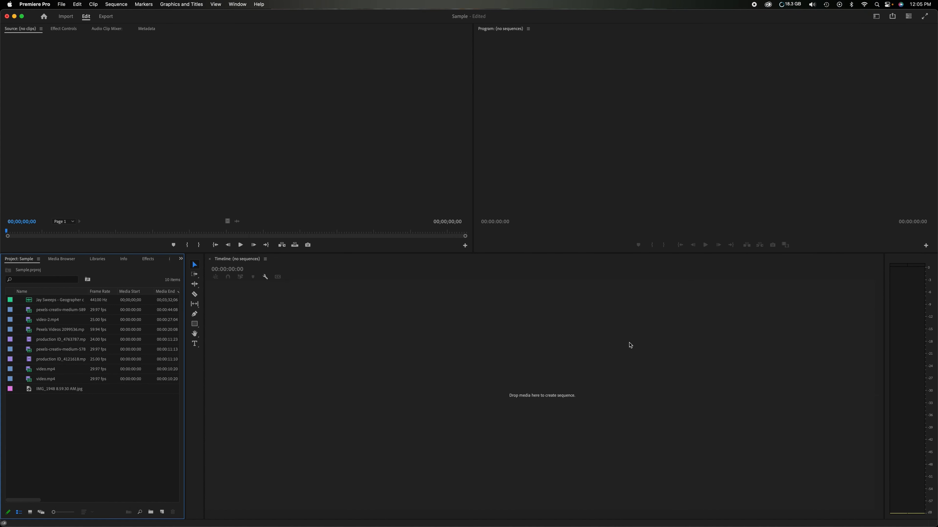
{"action": "left_click", "coordinate": [61, 5]}
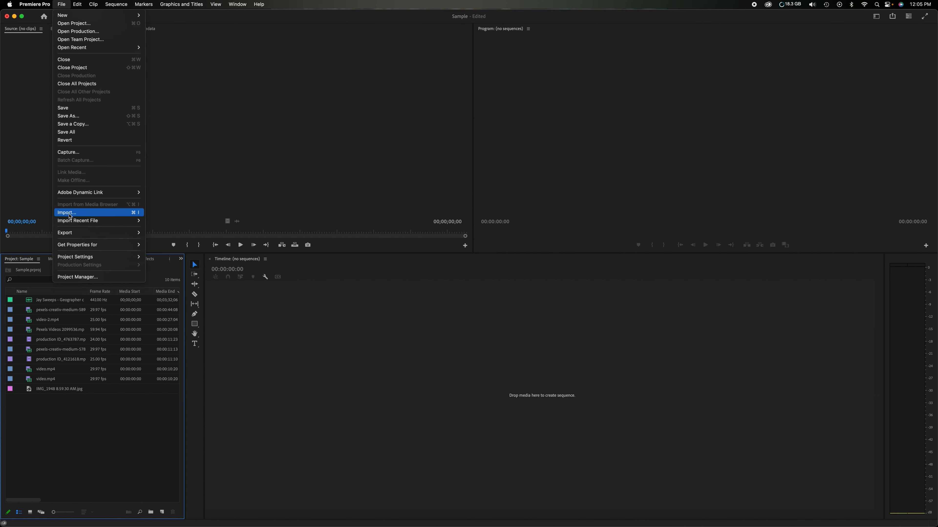
{"action": "left_click", "coordinate": [139, 216]}
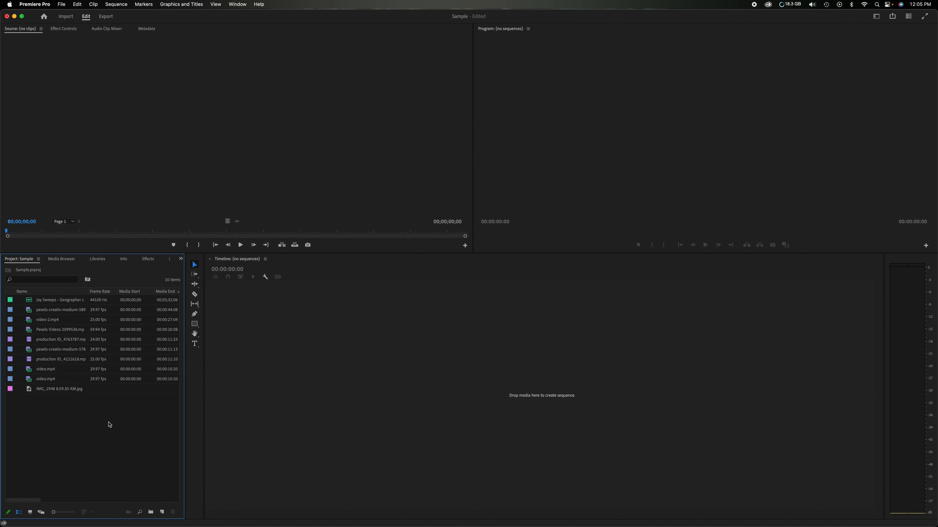
{"action": "left_click", "coordinate": [630, 344]}
Step: Create a bin named "photos", move the JPG image into it and leave the bin collapsed
{"action": "left_click", "coordinate": [151, 512]}
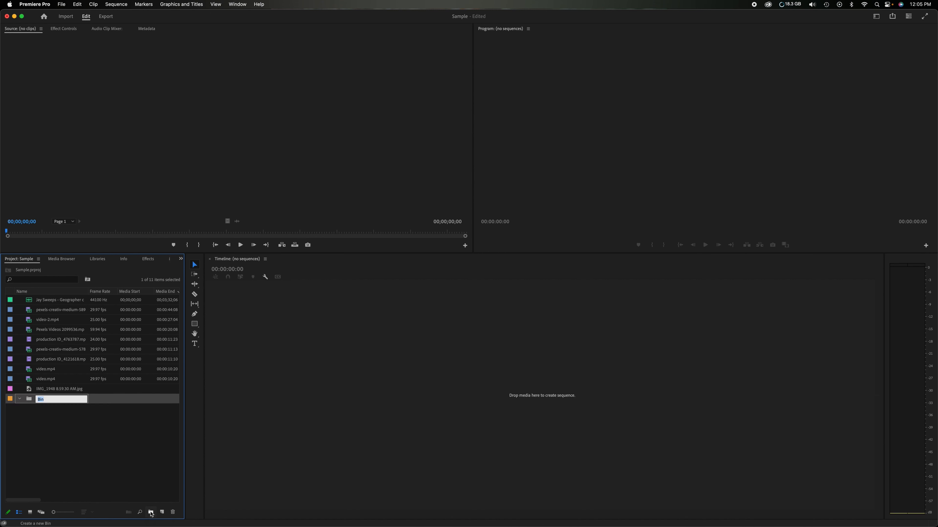
{"action": "type", "text": "photos"}
{"action": "left_click", "coordinate": [62, 424]}
{"action": "left_click", "coordinate": [29, 391]}
{"action": "left_click_drag", "start_coordinate": [29, 390], "coordinate": [31, 399]}
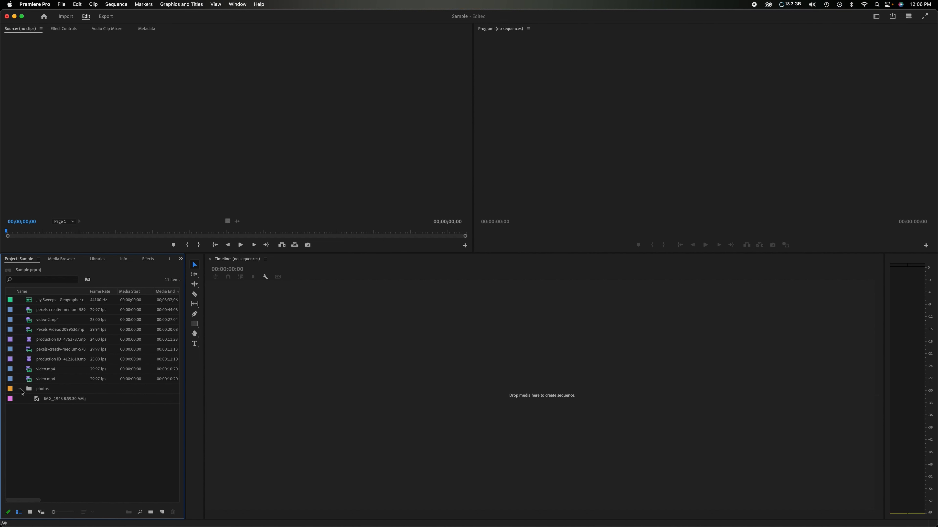
{"action": "left_click", "coordinate": [19, 389]}
{"action": "left_click", "coordinate": [20, 390]}
{"action": "left_click", "coordinate": [20, 389]}
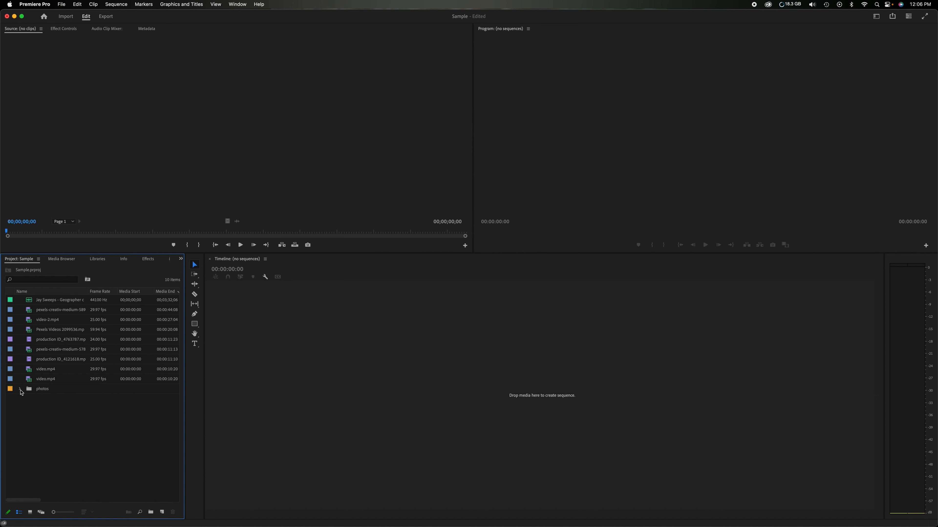
Step: Create a bin named "music", move the Jay Sweeps audio track into it and collapse the bin
{"action": "left_click", "coordinate": [150, 512]}
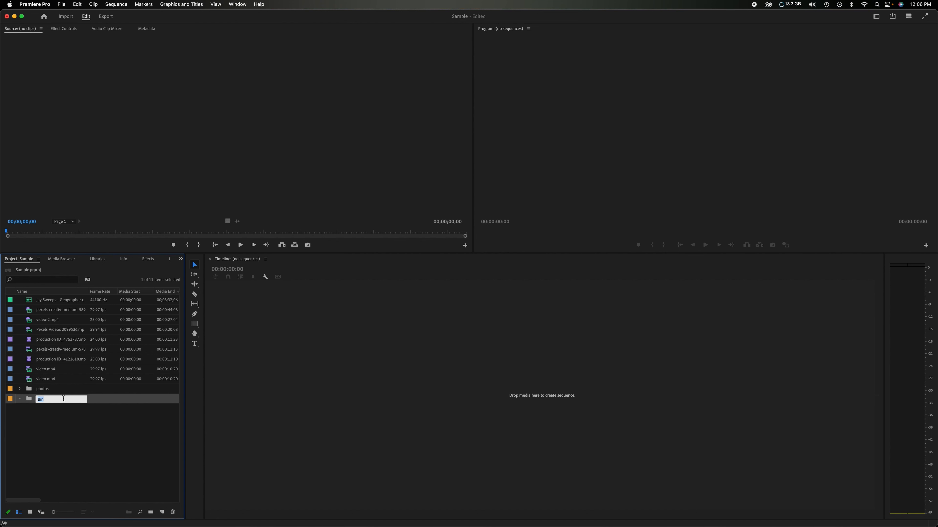
{"action": "type", "text": "music"}
{"action": "key", "text": "Return"}
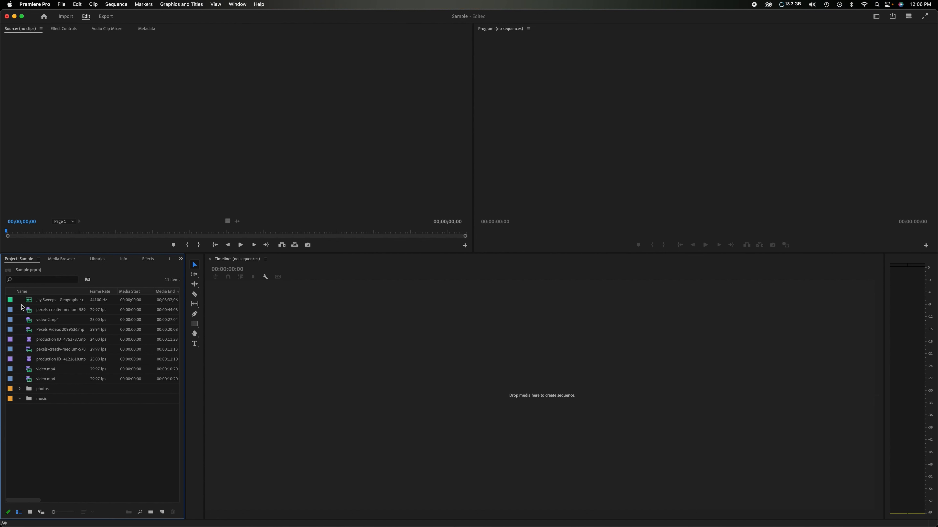
{"action": "left_click", "coordinate": [31, 301]}
{"action": "left_click_drag", "start_coordinate": [30, 302], "coordinate": [34, 403]}
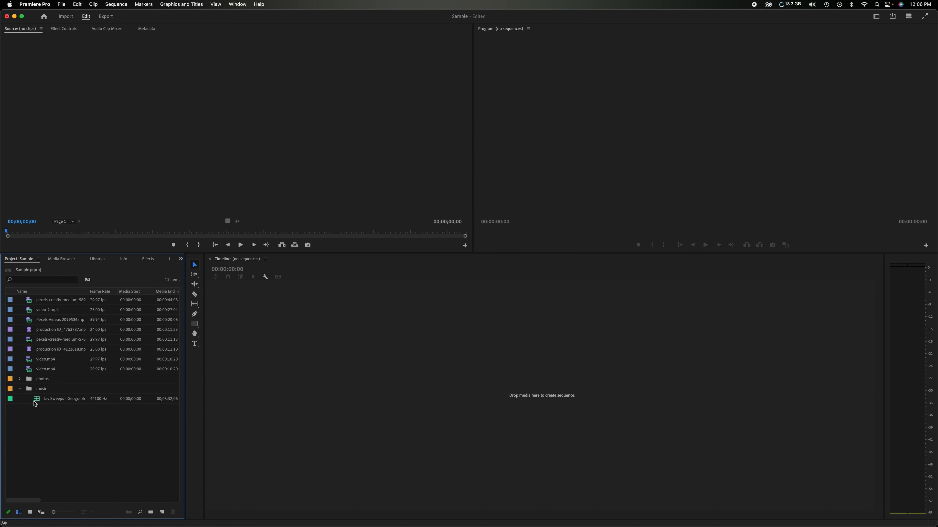
{"action": "left_click", "coordinate": [19, 390]}
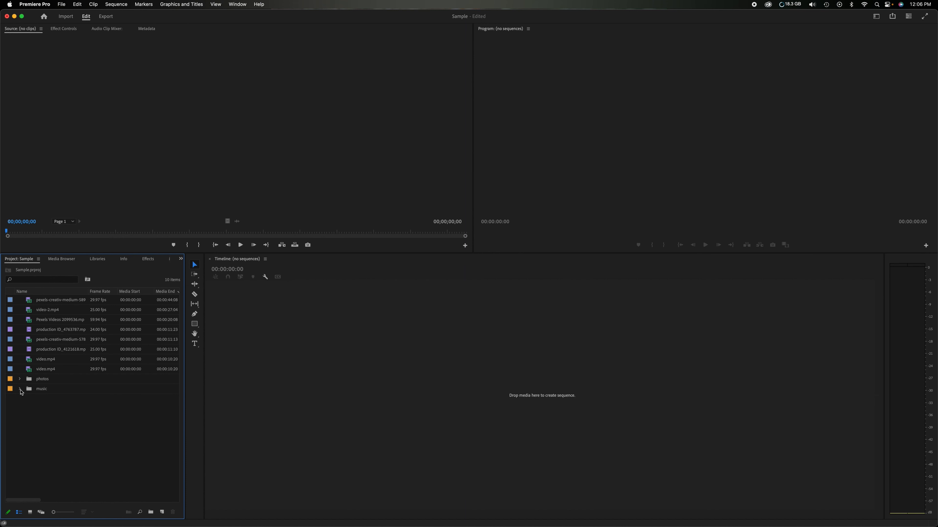
Step: Create a bin named "videos", move all the loose video clips into it and collapse the bin
{"action": "left_click", "coordinate": [151, 513]}
{"action": "type", "text": "videos"}
{"action": "key", "text": "Return"}
{"action": "left_click", "coordinate": [38, 302]}
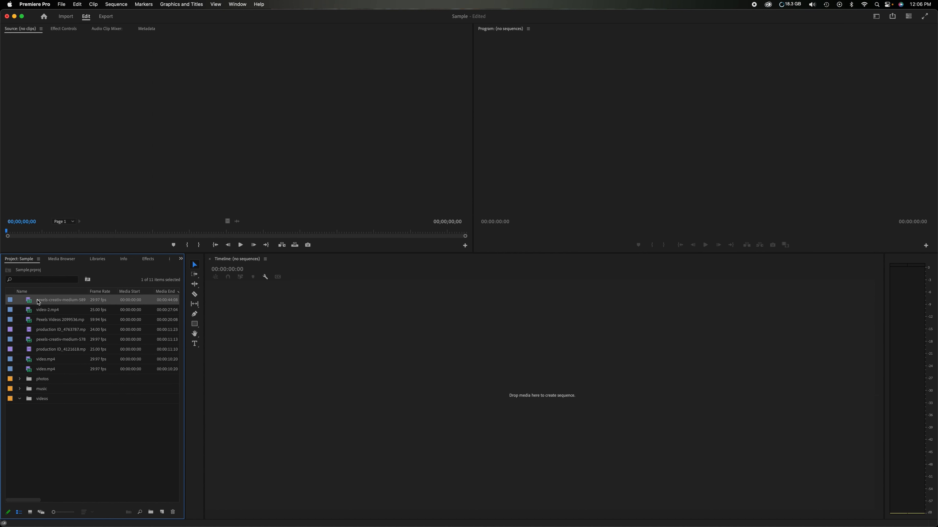
{"action": "left_click", "coordinate": [43, 370], "text": "shift"}
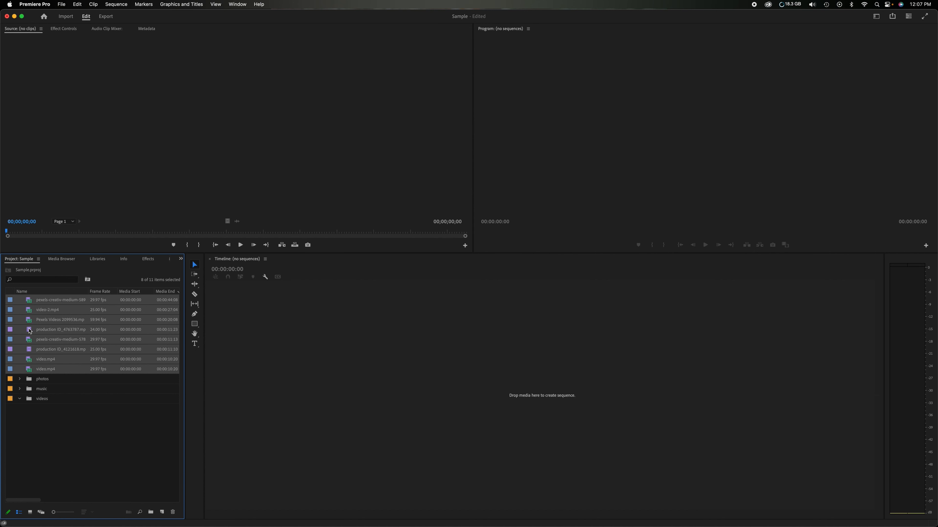
{"action": "left_click_drag", "start_coordinate": [29, 331], "coordinate": [36, 399]}
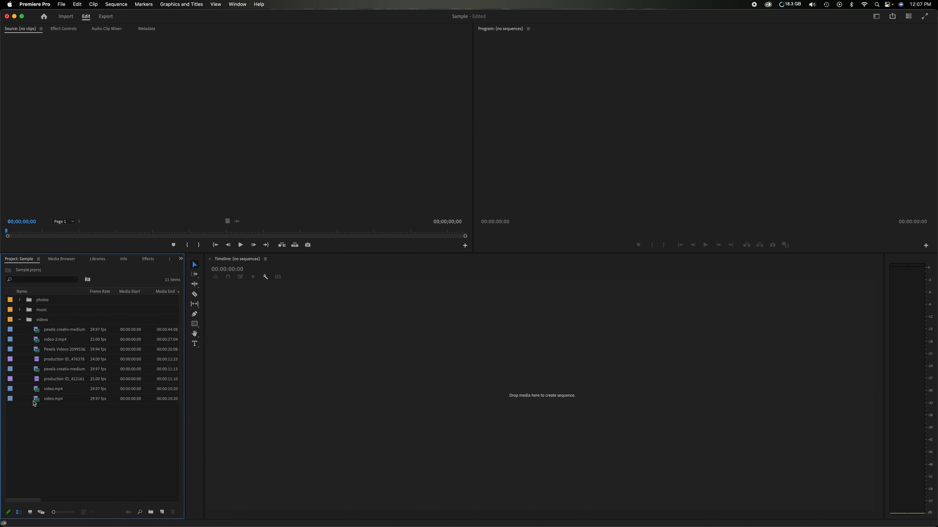
{"action": "left_click", "coordinate": [20, 320]}
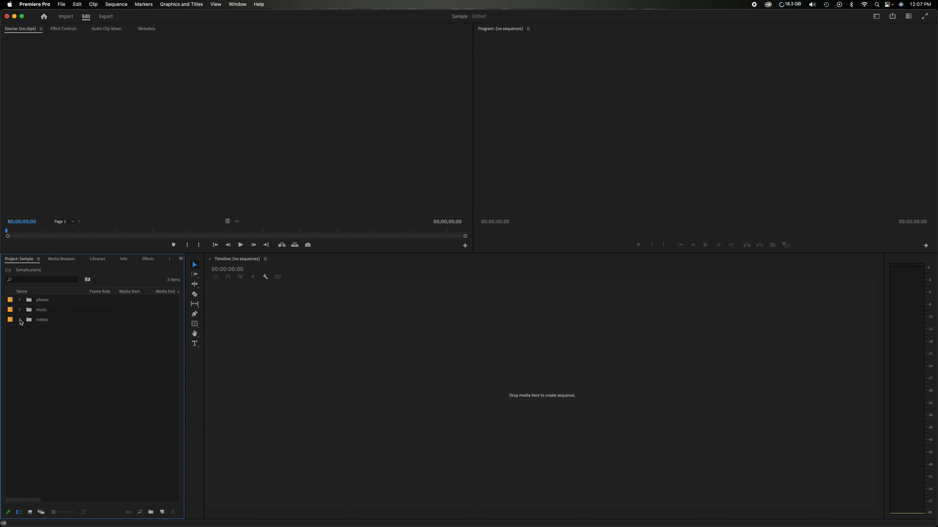
Step: Examine the label colors of the items in the videos, music and photos bins and the label options for the first video clip
{"action": "left_click", "coordinate": [20, 320]}
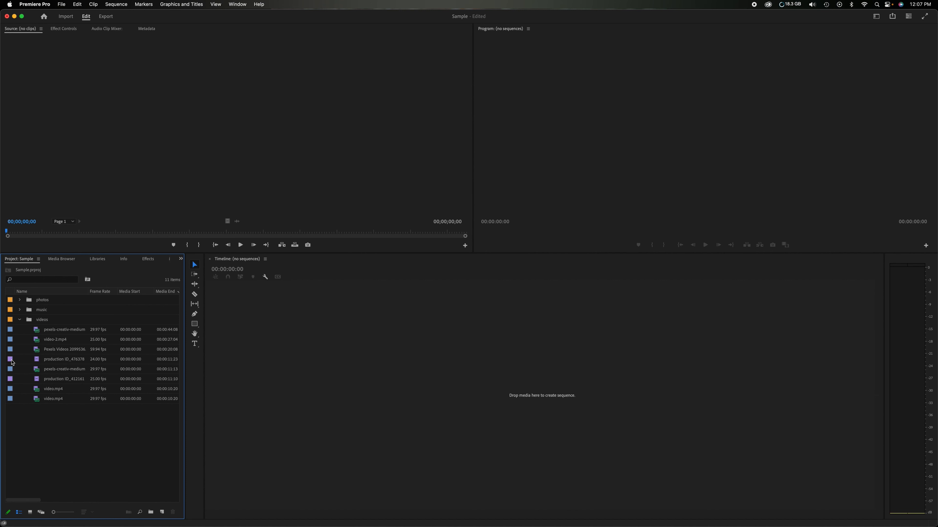
{"action": "left_click", "coordinate": [19, 310]}
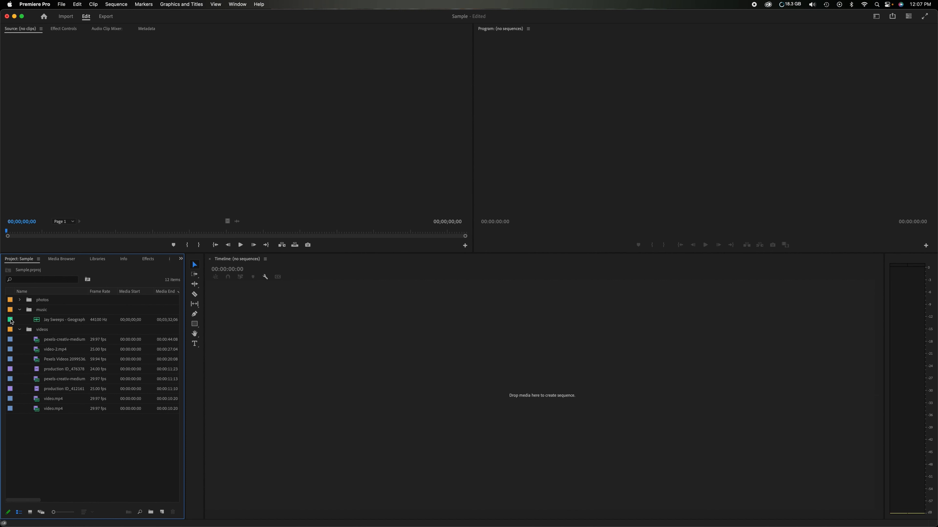
{"action": "left_click", "coordinate": [20, 309]}
{"action": "left_click", "coordinate": [20, 300]}
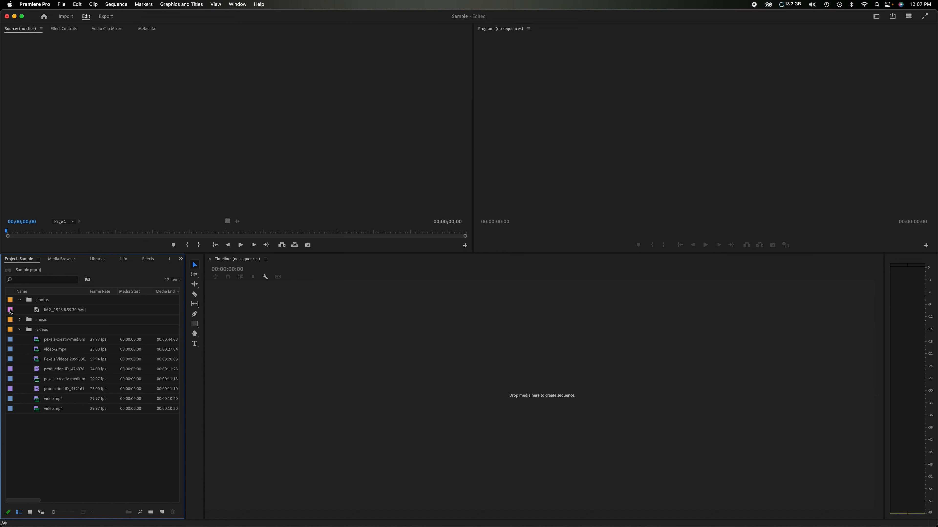
{"action": "left_click", "coordinate": [19, 300]}
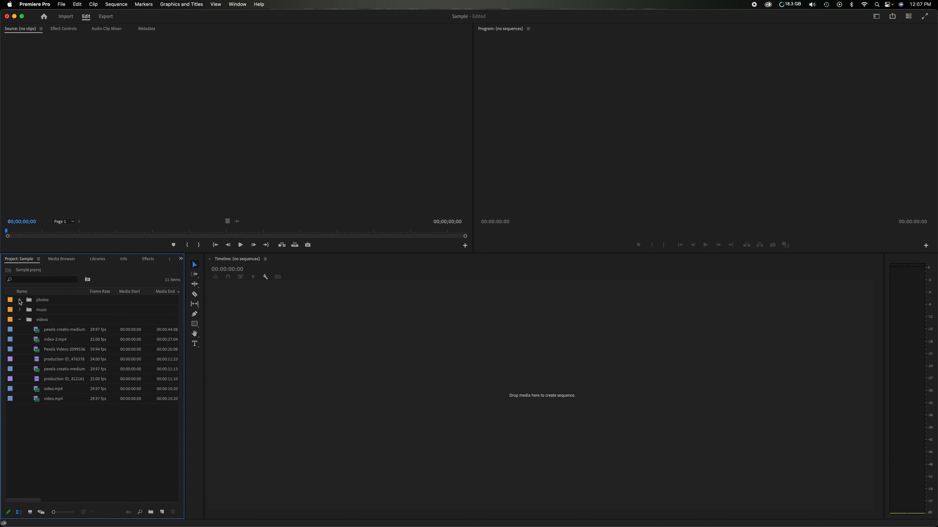
{"action": "left_click", "coordinate": [12, 331]}
{"action": "right_click", "coordinate": [12, 332]}
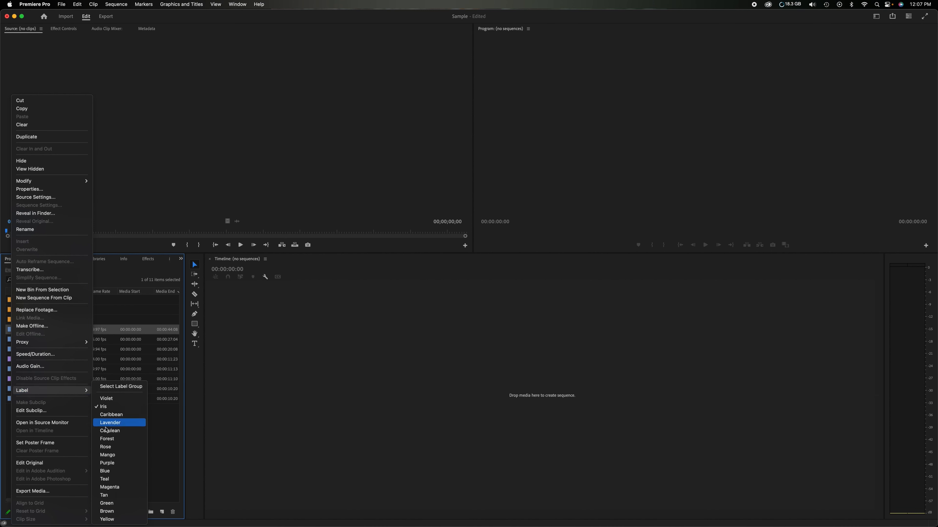
{"action": "left_click", "coordinate": [23, 321]}
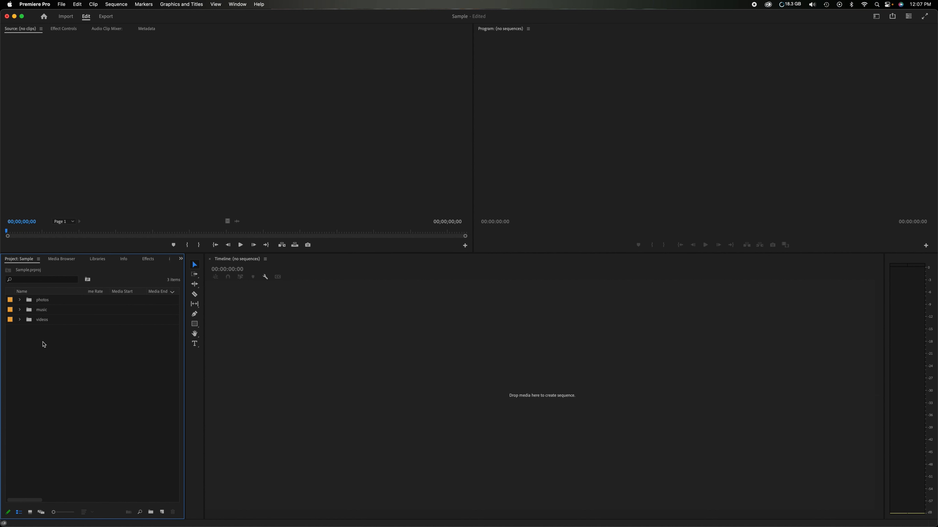
Step: Create a bin named "B roll", nest it inside the videos bin, and check that bin's contents before collapsing it
{"action": "key", "text": "super+b"}
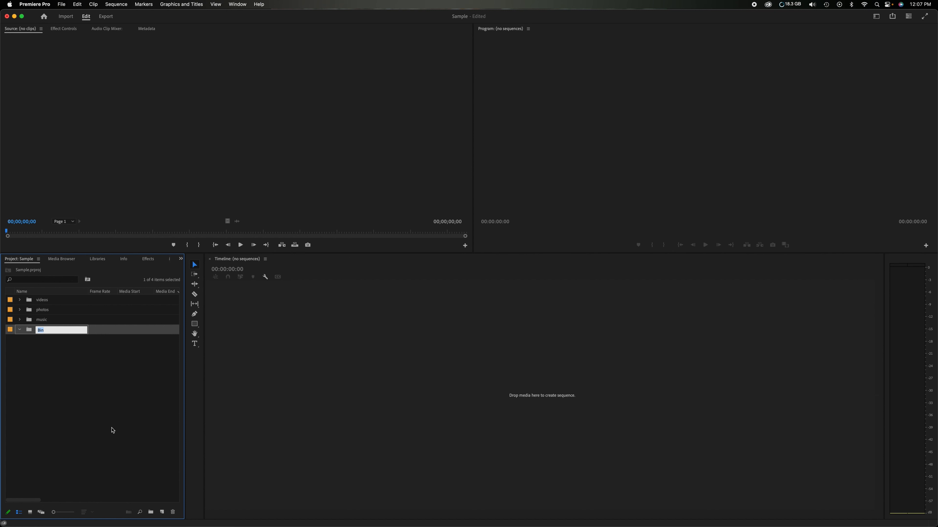
{"action": "type", "text": "B"}
{"action": "left_click", "coordinate": [115, 433]}
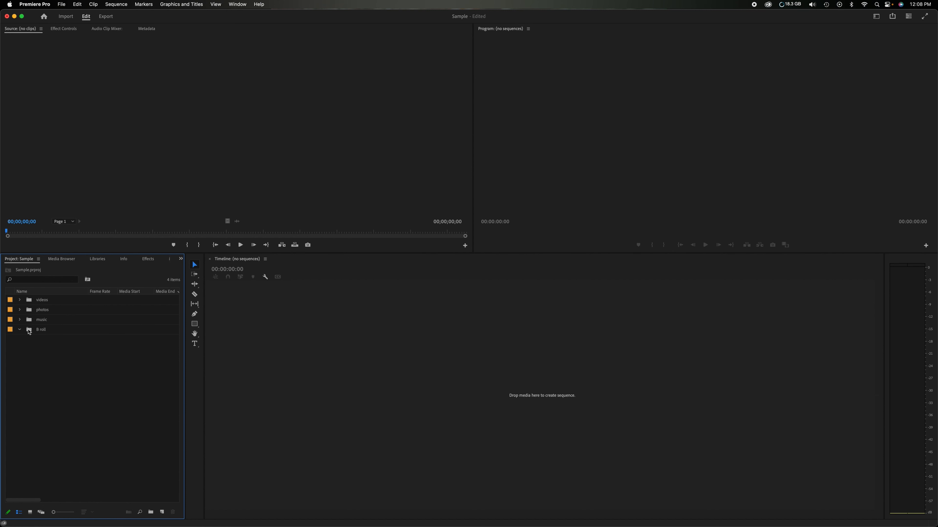
{"action": "left_click", "coordinate": [29, 332]}
{"action": "left_click_drag", "start_coordinate": [29, 332], "coordinate": [31, 300]}
{"action": "left_click", "coordinate": [20, 300]}
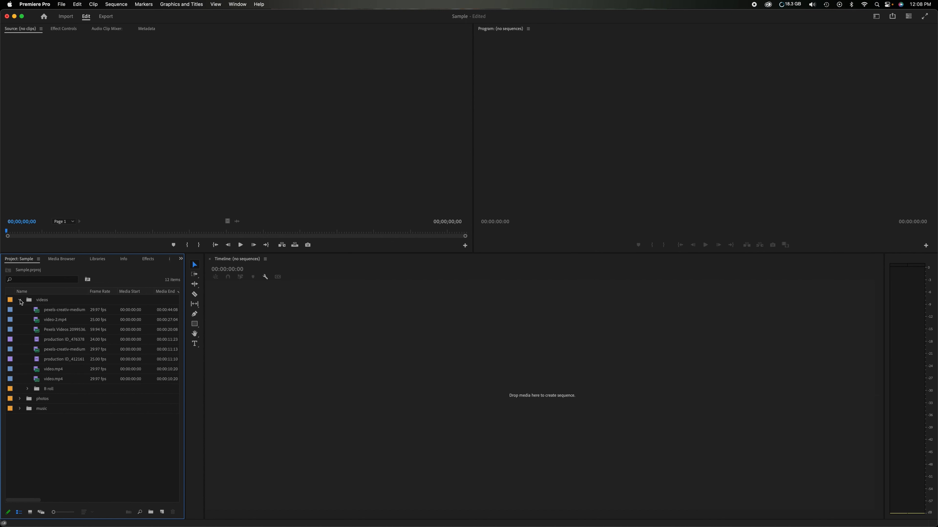
{"action": "left_click", "coordinate": [20, 301]}
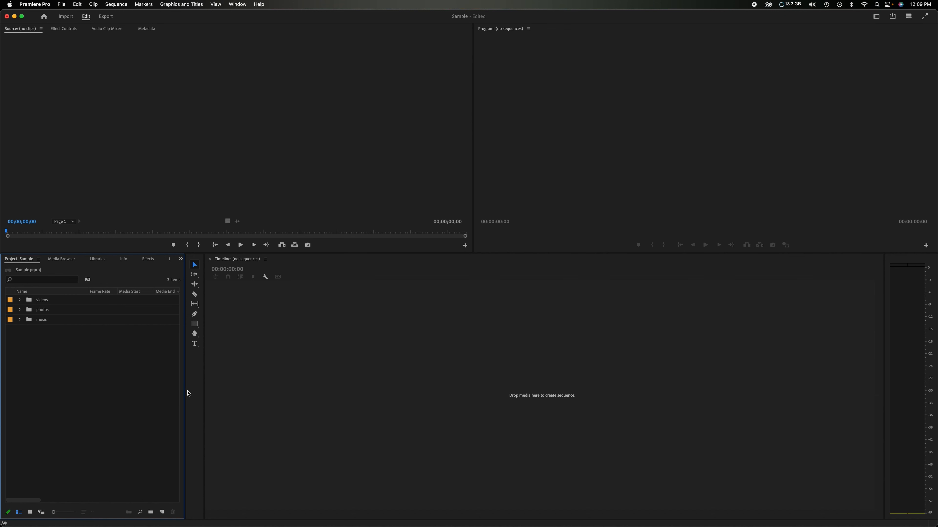
Step: Widen and narrow the Project panel to compare its visible columns, and check the list of panels hidden in its group
{"action": "left_click_drag", "start_coordinate": [186, 392], "coordinate": [361, 383]}
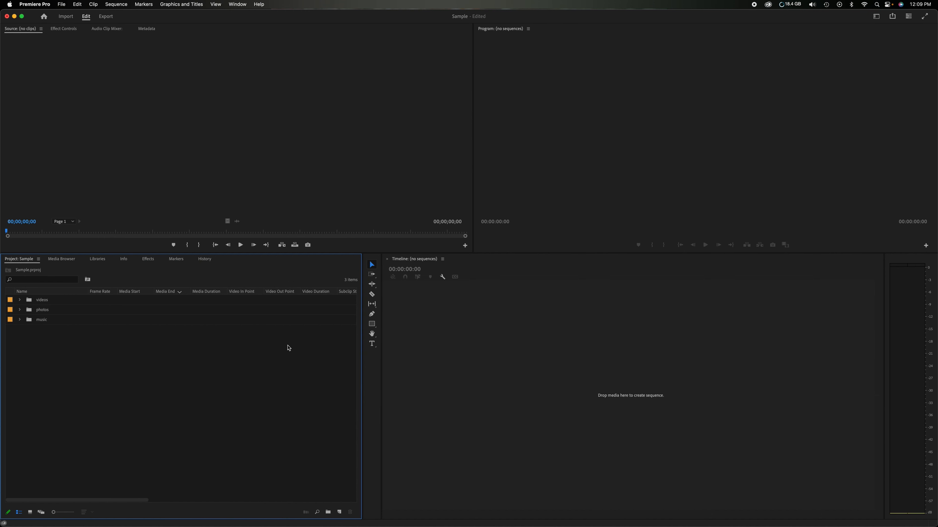
{"action": "left_click_drag", "start_coordinate": [366, 395], "coordinate": [148, 404]}
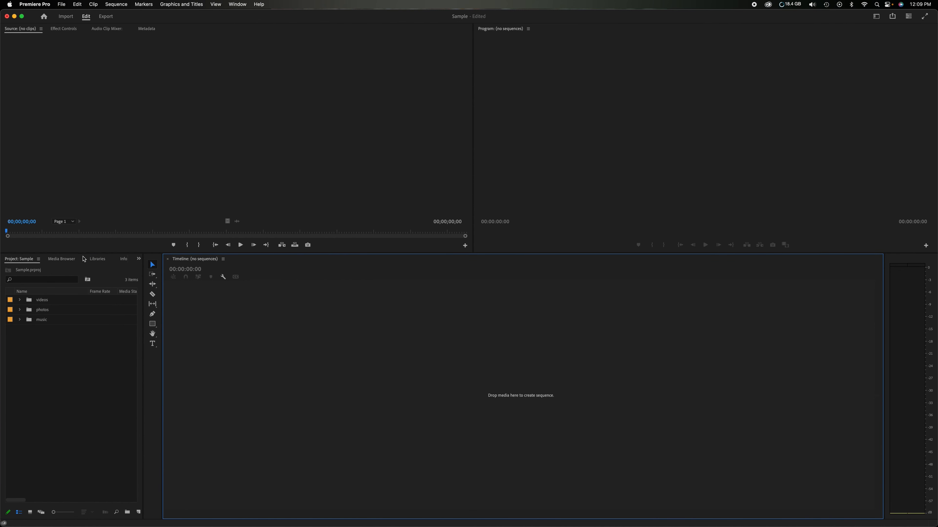
{"action": "left_click", "coordinate": [139, 261]}
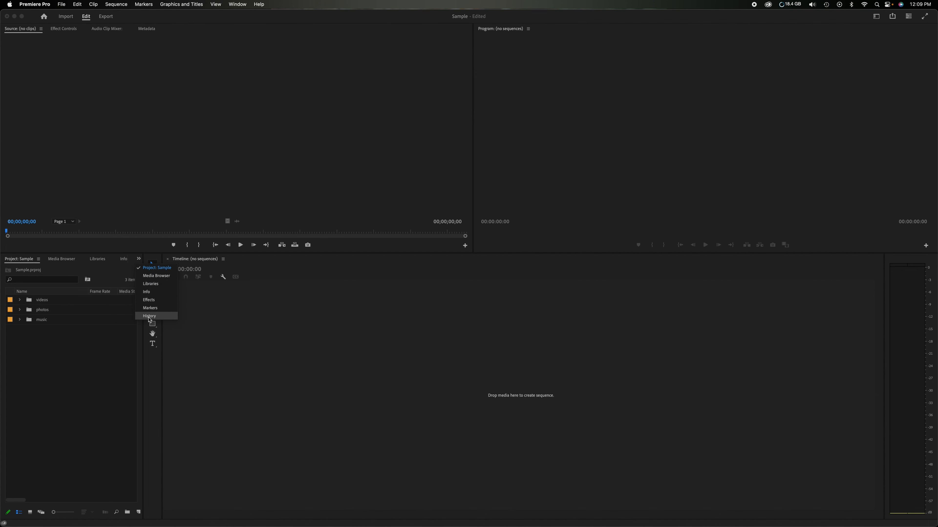
{"action": "left_click", "coordinate": [127, 346]}
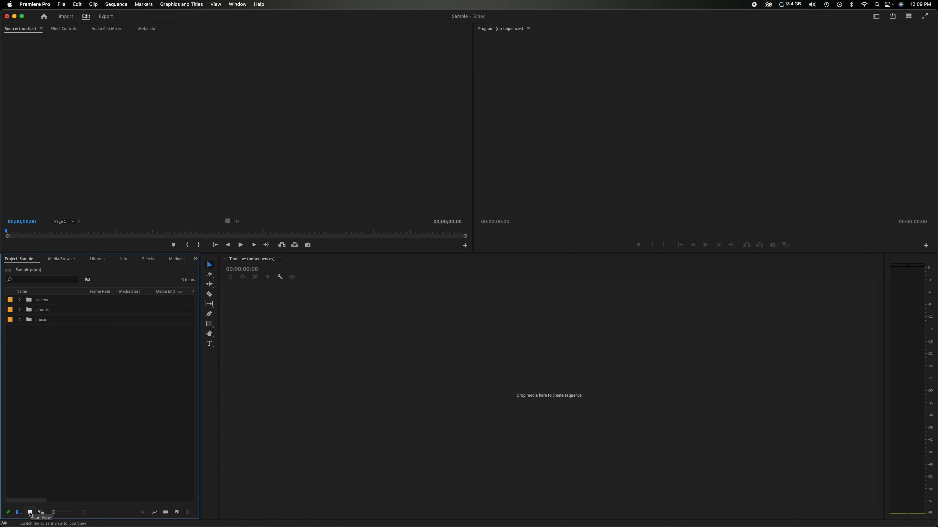
Step: Switch to Icon View, open the videos bin and reorder its clips, moving the mountain clip to third place and the microscope clip to first
{"action": "left_click", "coordinate": [30, 512]}
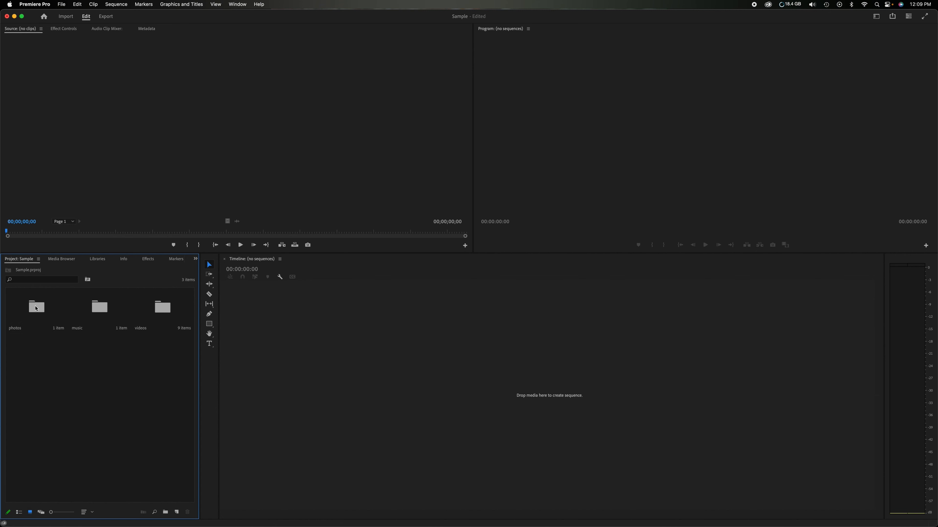
{"action": "double_click", "coordinate": [161, 308]}
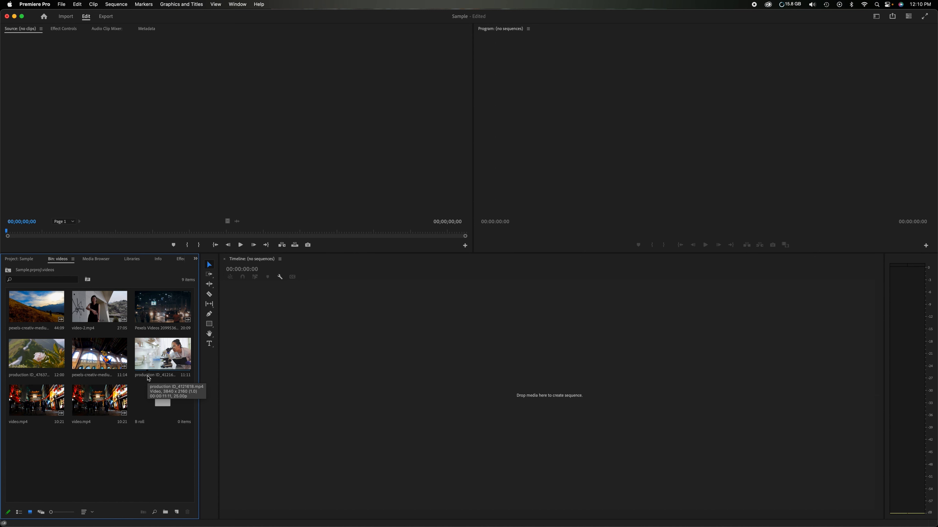
{"action": "left_click", "coordinate": [33, 307]}
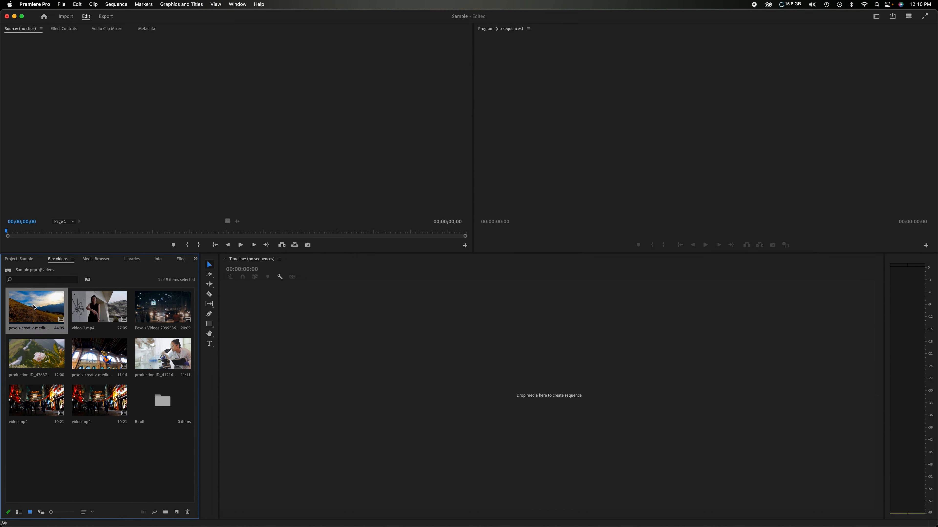
{"action": "left_click_drag", "start_coordinate": [34, 307], "coordinate": [162, 308]}
{"action": "left_click", "coordinate": [157, 353]}
{"action": "left_click_drag", "start_coordinate": [156, 353], "coordinate": [125, 334]}
{"action": "left_click_drag", "start_coordinate": [67, 325], "coordinate": [10, 321]}
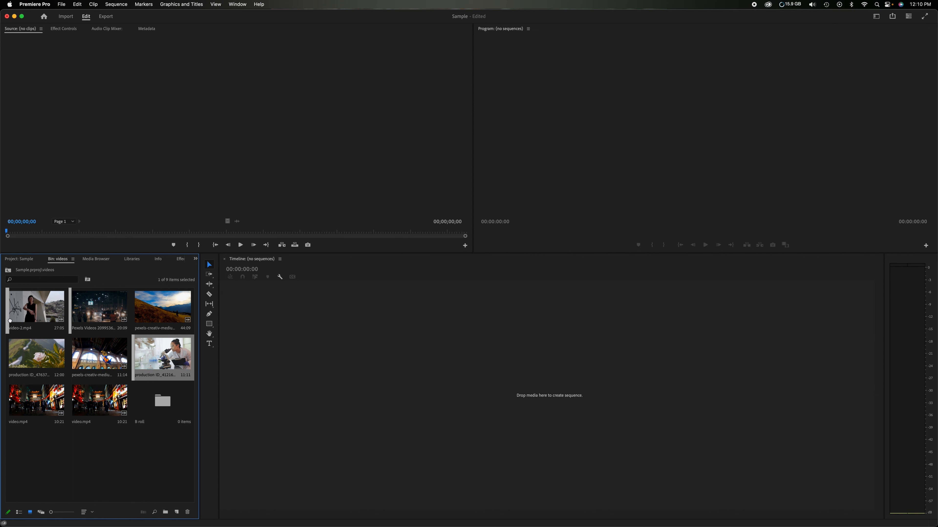
{"action": "left_click_drag", "start_coordinate": [10, 320], "coordinate": [10, 322]}
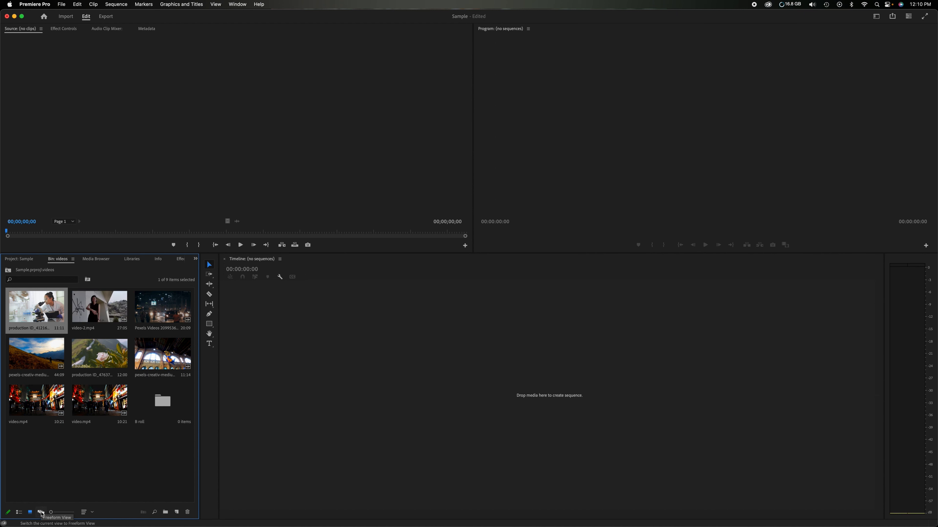
Step: Switch the videos bin to Freeform View and spread five of its clips, including both video.mp4 clips, freely over the empty area
{"action": "left_click", "coordinate": [41, 513]}
{"action": "left_click_drag", "start_coordinate": [108, 334], "coordinate": [24, 442]}
{"action": "left_click_drag", "start_coordinate": [149, 333], "coordinate": [80, 396]}
{"action": "left_click_drag", "start_coordinate": [108, 301], "coordinate": [155, 387]}
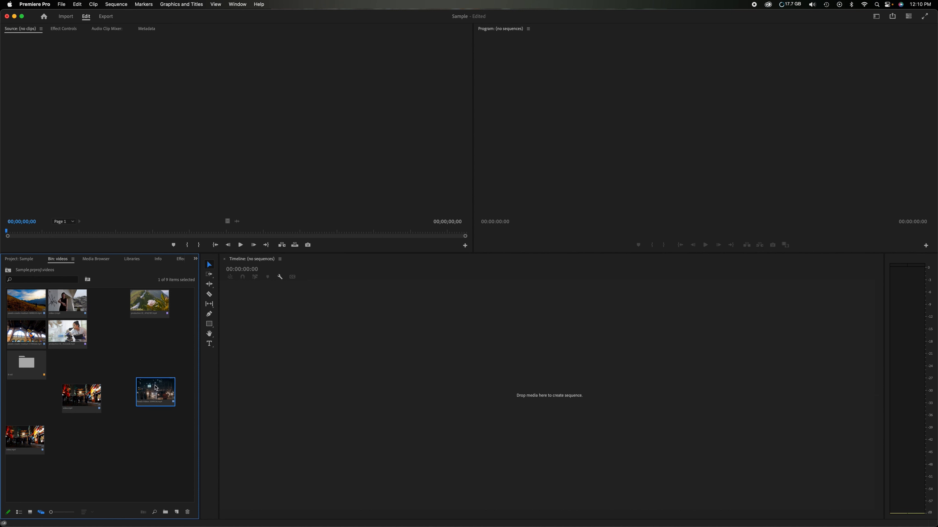
{"action": "left_click_drag", "start_coordinate": [80, 307], "coordinate": [138, 397]}
{"action": "left_click_drag", "start_coordinate": [26, 314], "coordinate": [82, 460]}
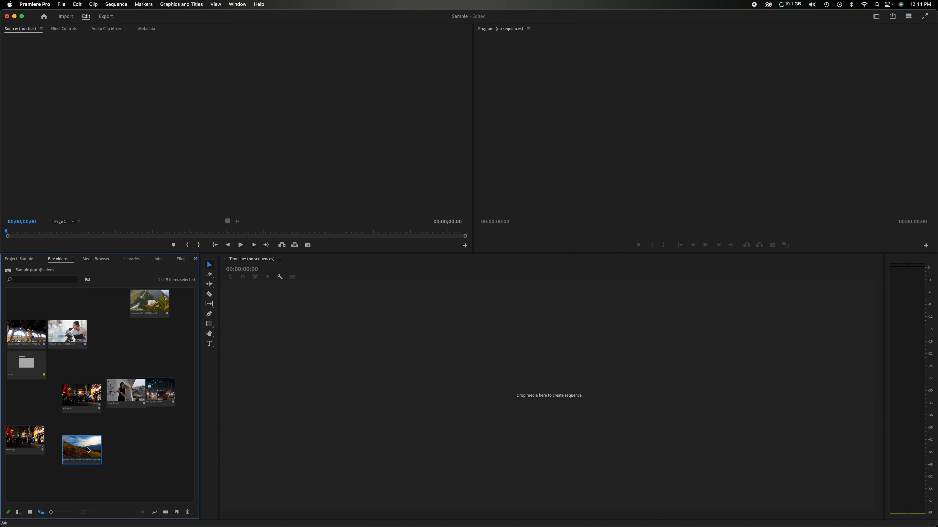
Step: Compare the videos bin in Icon View and List View, ending in Icon View
{"action": "left_click", "coordinate": [30, 512]}
{"action": "mouse_move", "coordinate": [52, 516]}
{"action": "left_mouse_down"}
{"action": "mouse_move", "coordinate": [69, 515]}
{"action": "mouse_move", "coordinate": [51, 515]}
{"action": "left_mouse_up"}
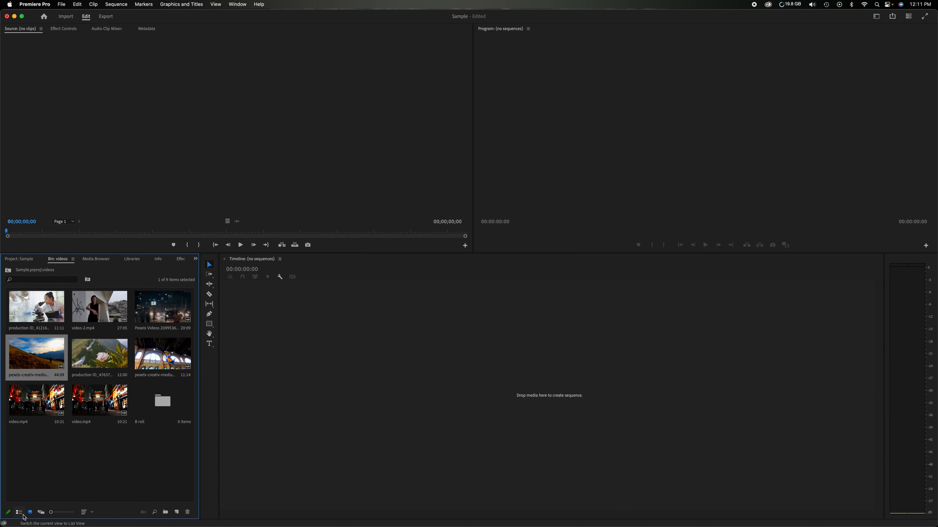
{"action": "left_click", "coordinate": [21, 515]}
{"action": "mouse_move", "coordinate": [55, 516]}
{"action": "left_mouse_down"}
{"action": "mouse_move", "coordinate": [69, 516]}
{"action": "mouse_move", "coordinate": [47, 516]}
{"action": "mouse_move", "coordinate": [75, 516]}
{"action": "mouse_move", "coordinate": [49, 518]}
{"action": "left_mouse_up"}
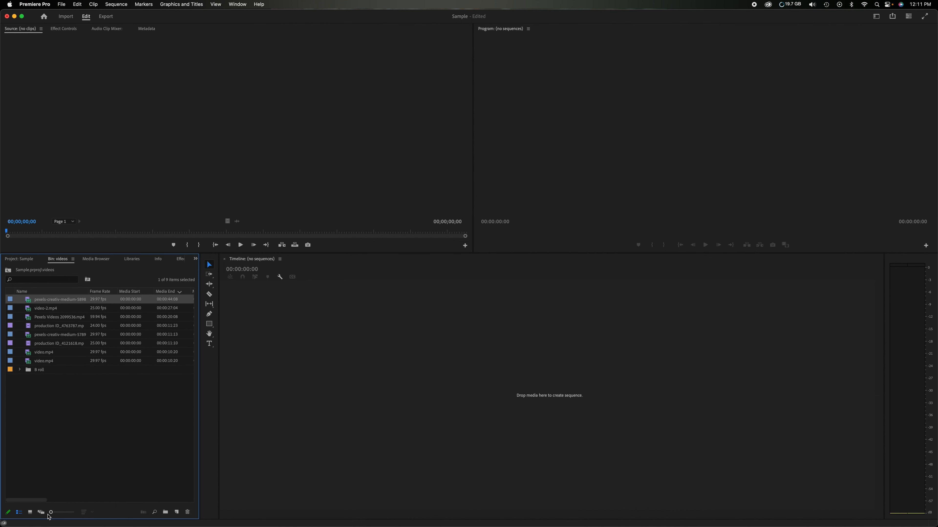
{"action": "left_click", "coordinate": [30, 512]}
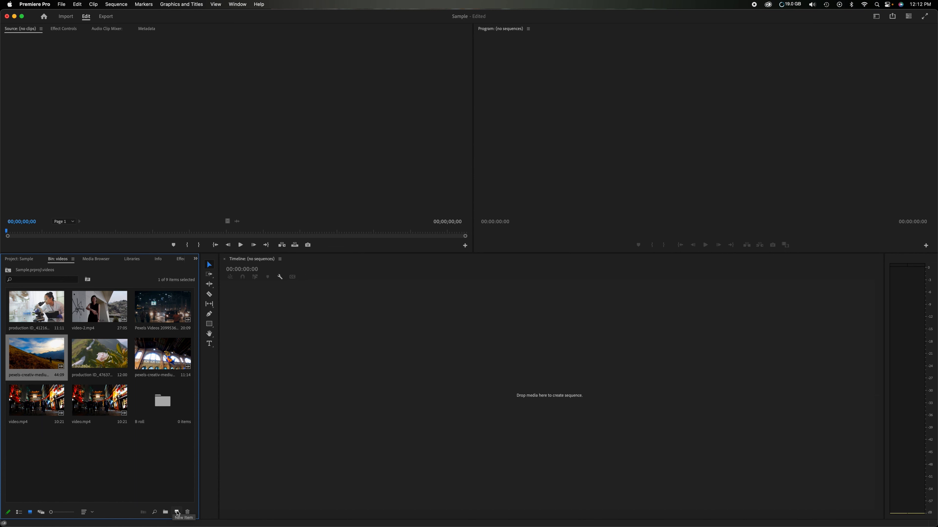
Step: Start a new sequence in the videos bin with the Digital SLR preset DSLR 1080p24 and name it "new movie"
{"action": "left_click", "coordinate": [178, 513]}
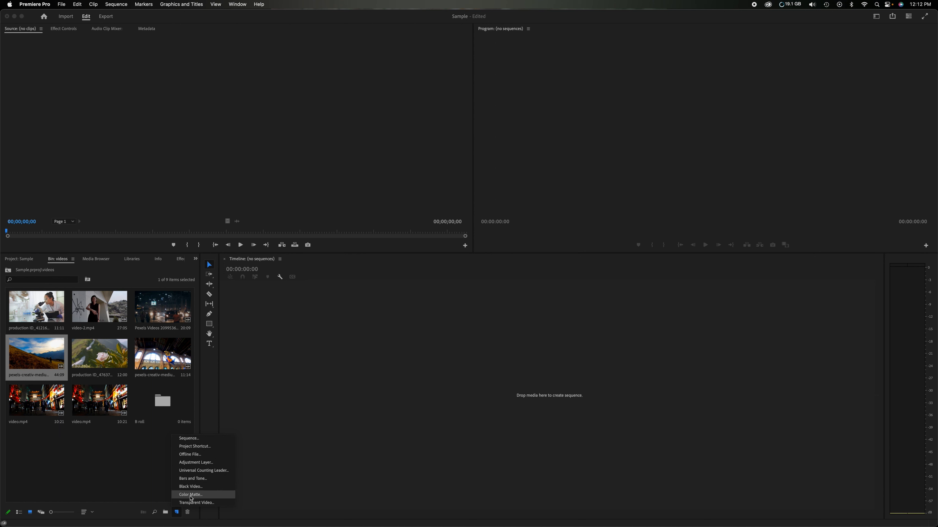
{"action": "left_click", "coordinate": [189, 439]}
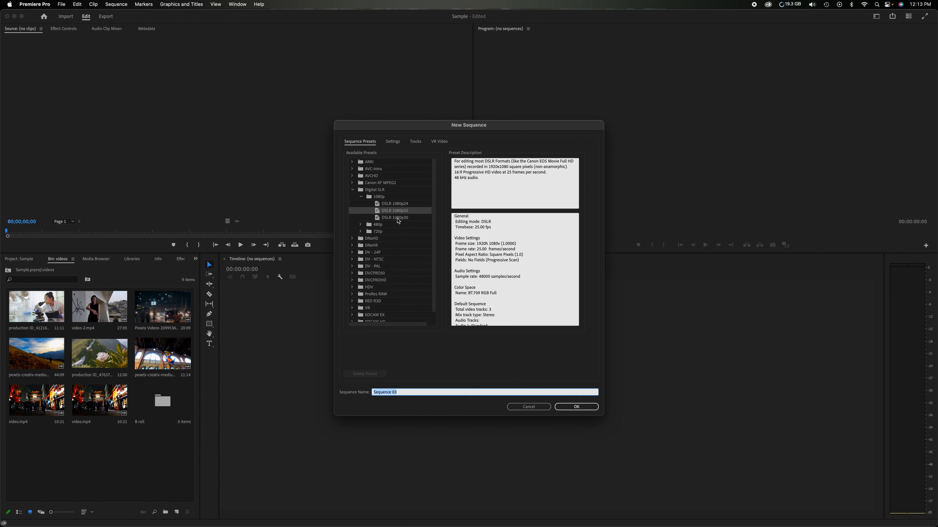
{"action": "left_click", "coordinate": [377, 260]}
{"action": "left_click", "coordinate": [401, 204]}
{"action": "left_click", "coordinate": [401, 212]}
{"action": "left_click", "coordinate": [401, 204]}
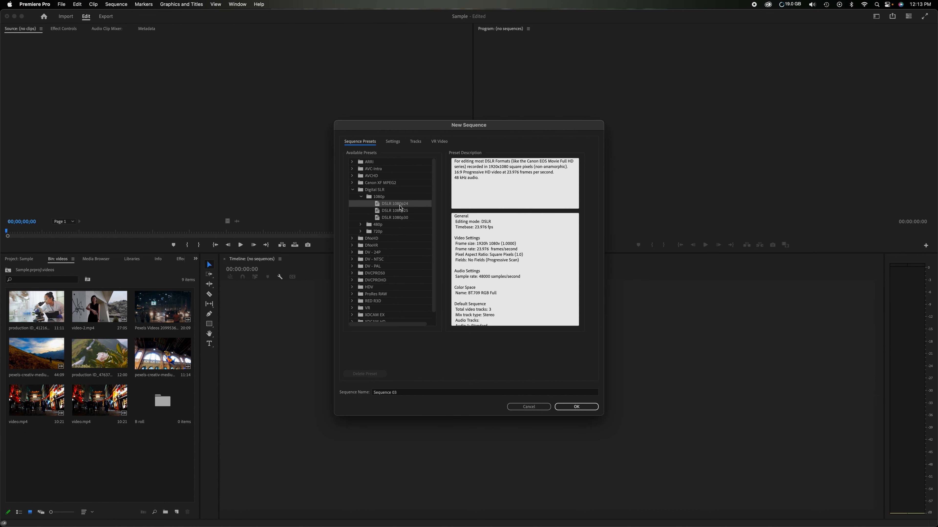
{"action": "left_click", "coordinate": [402, 392]}
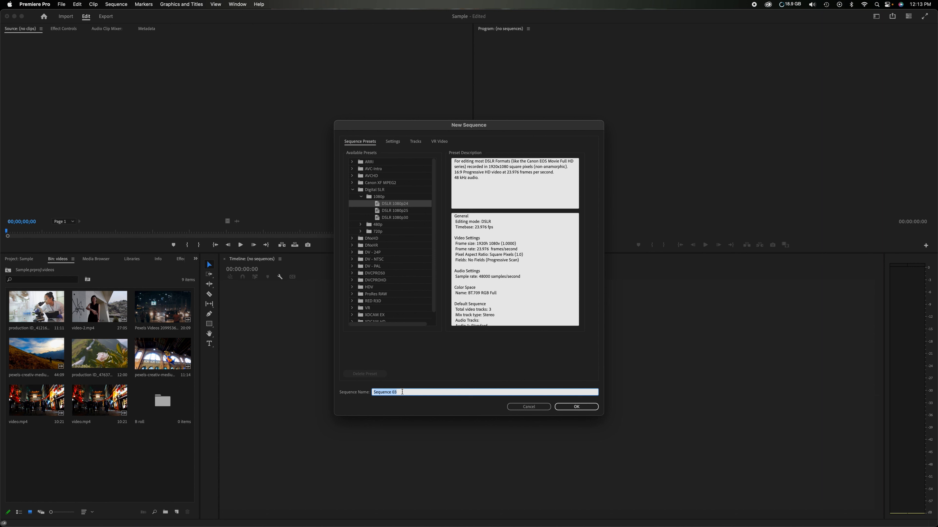
{"action": "type", "text": "new movie"}
Step: Set the sequence's horizontal frame size to 3840 in its settings and create the sequence
{"action": "left_click", "coordinate": [391, 143]}
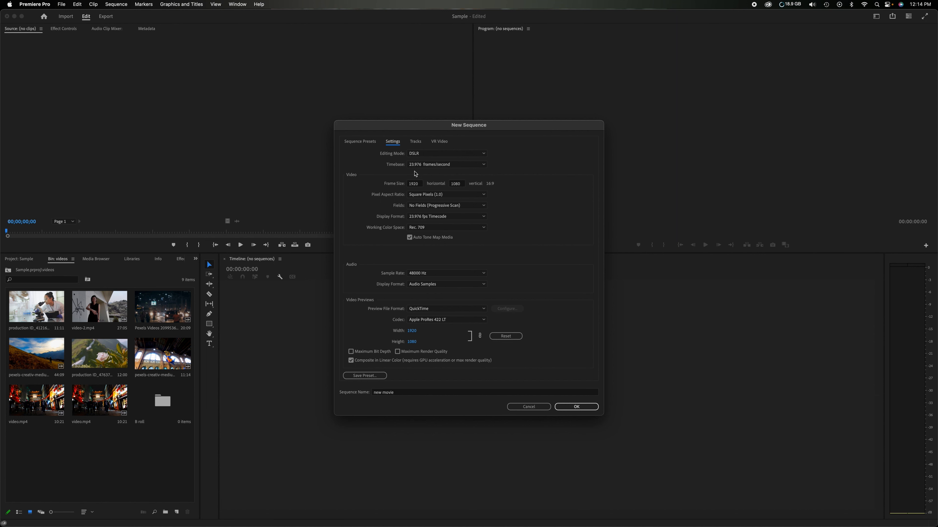
{"action": "left_click", "coordinate": [420, 185]}
{"action": "type", "text": "3840"}
{"action": "key", "text": "Tab"}
{"action": "left_click", "coordinate": [577, 407]}
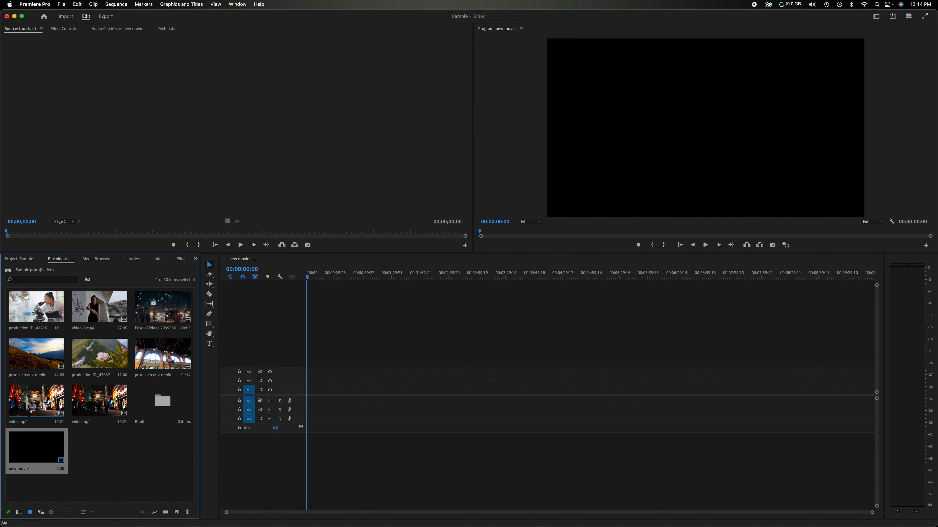
Step: Place the first video.mp4 clip at the start of the timeline, keep the existing sequence settings, and move the playhead to 00:00:10:10
{"action": "left_click_drag", "start_coordinate": [29, 409], "coordinate": [304, 399]}
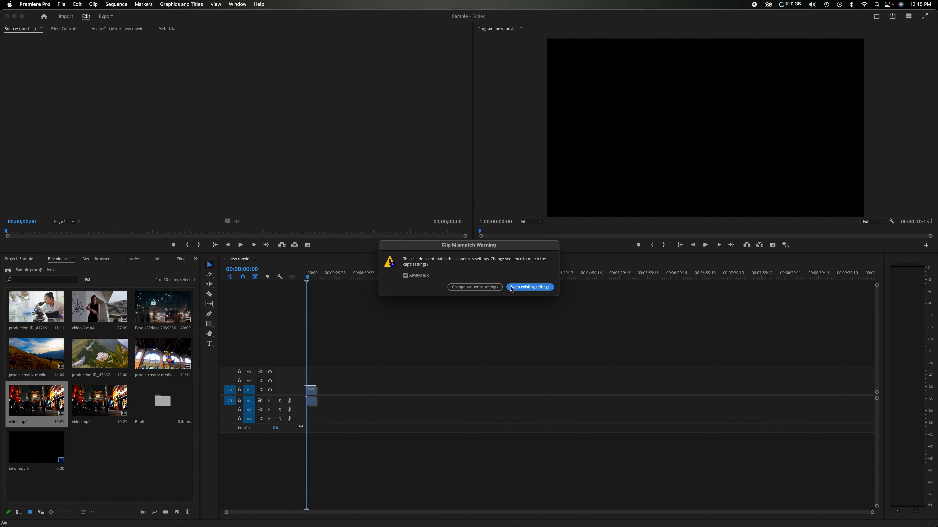
{"action": "left_click", "coordinate": [531, 288]}
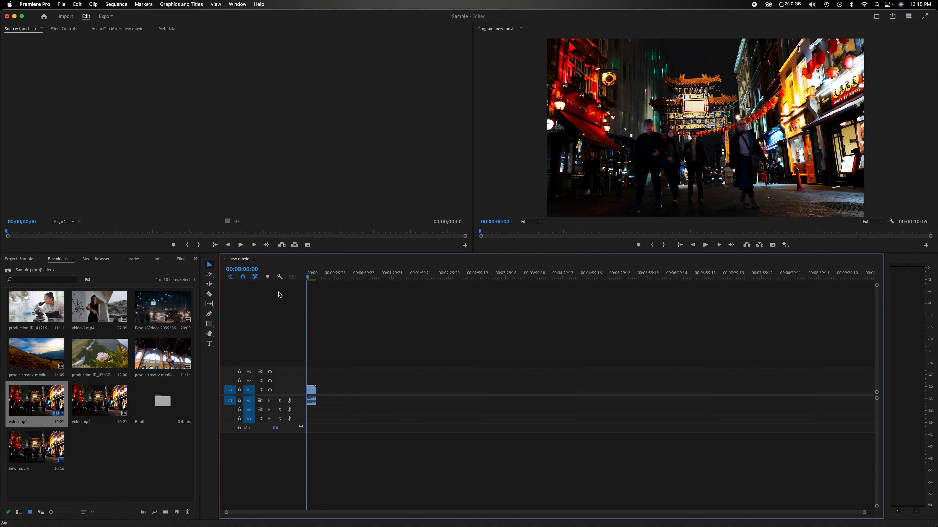
{"action": "left_click_drag", "start_coordinate": [311, 279], "coordinate": [316, 278]}
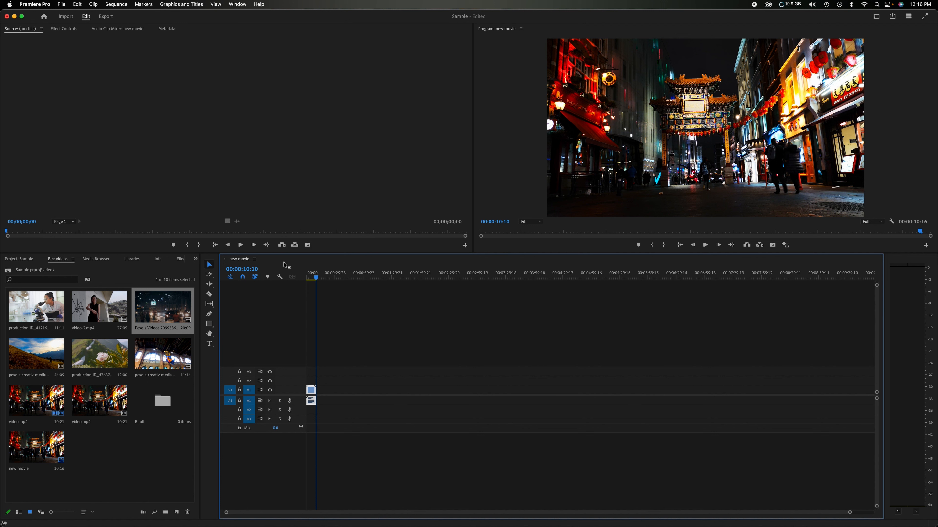
{"action": "left_click", "coordinate": [102, 274]}
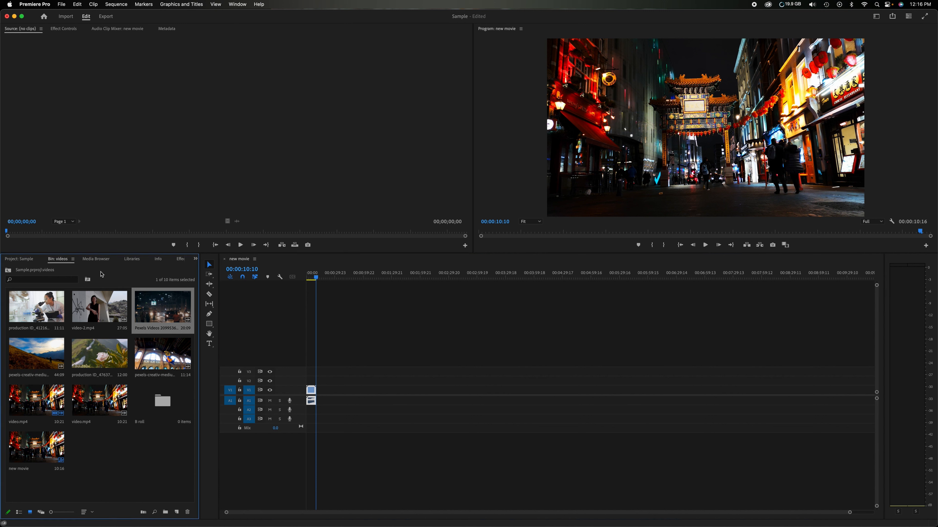
{"action": "left_click", "coordinate": [107, 450]}
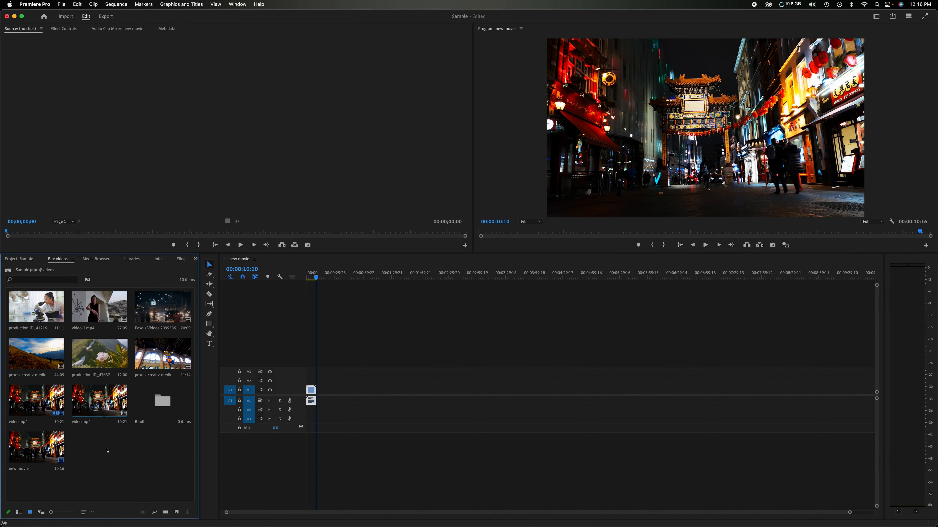